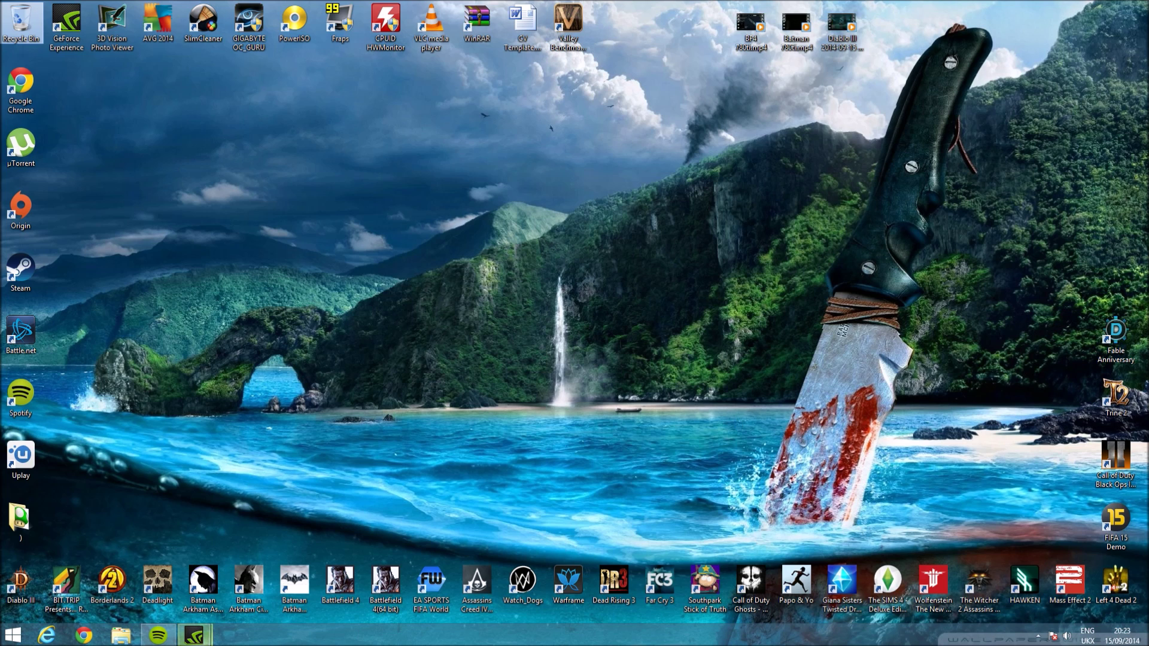
Open NVIDIA GeForce Experience and view the PC's hardware and driver specifications
left_click(139, 580)
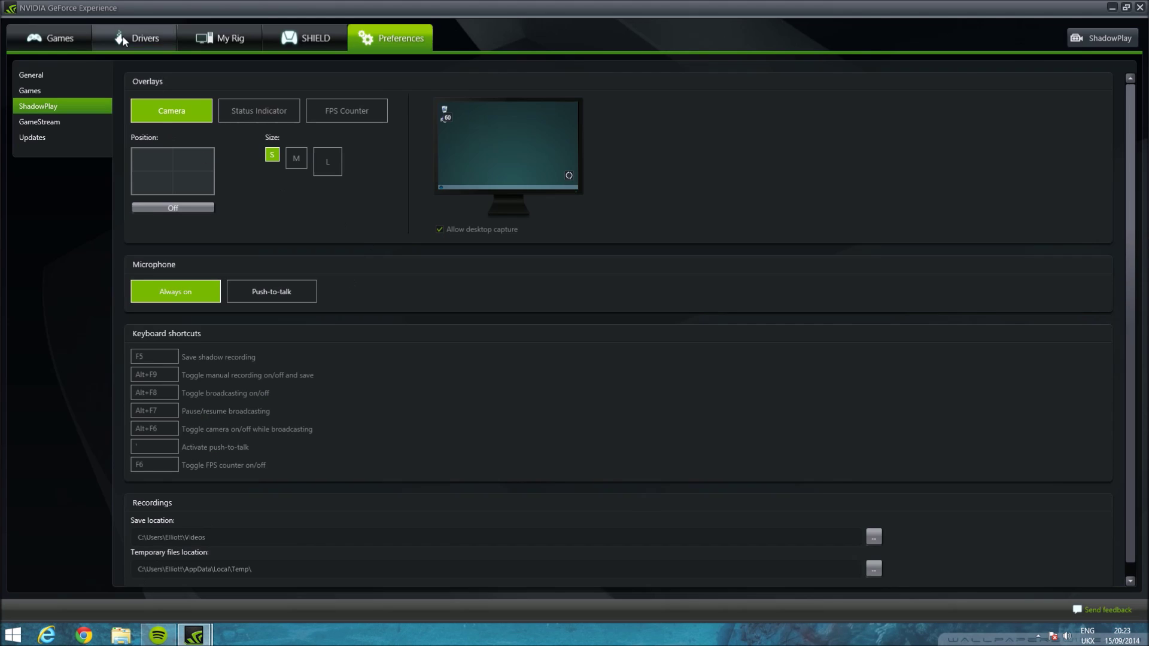
left_click(122, 34)
left_click(231, 40)
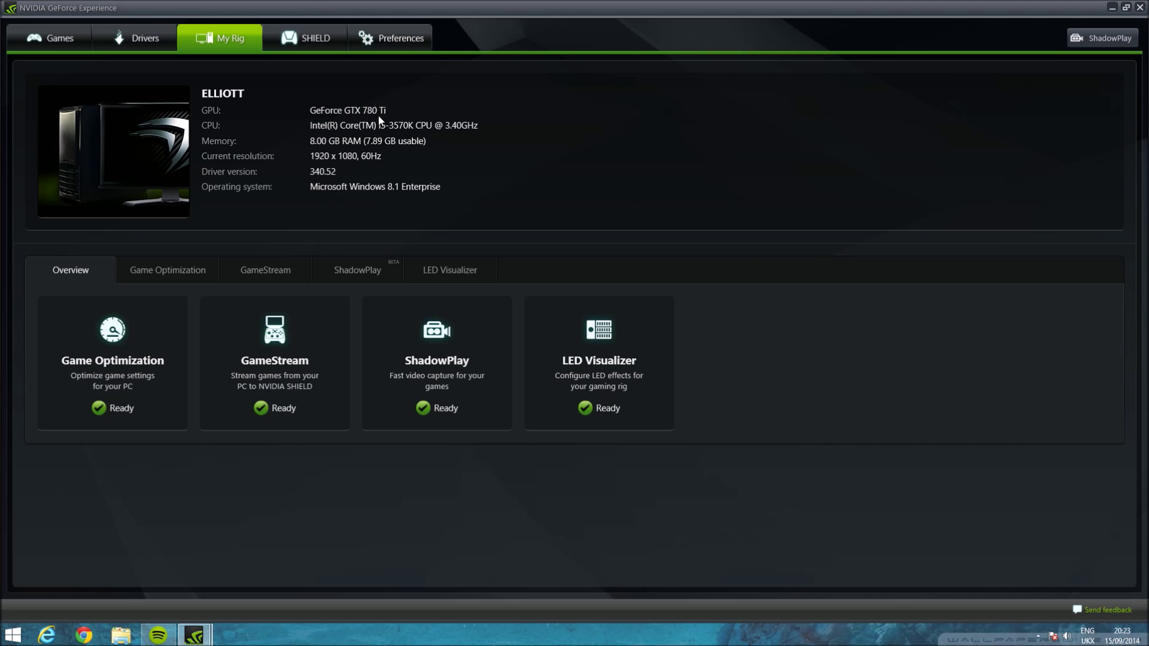
Review the optimization settings of several listed games, including Borderlands 2, Call of Duty: Ghosts Multiplayer and Watch_Dogs
left_click(58, 35)
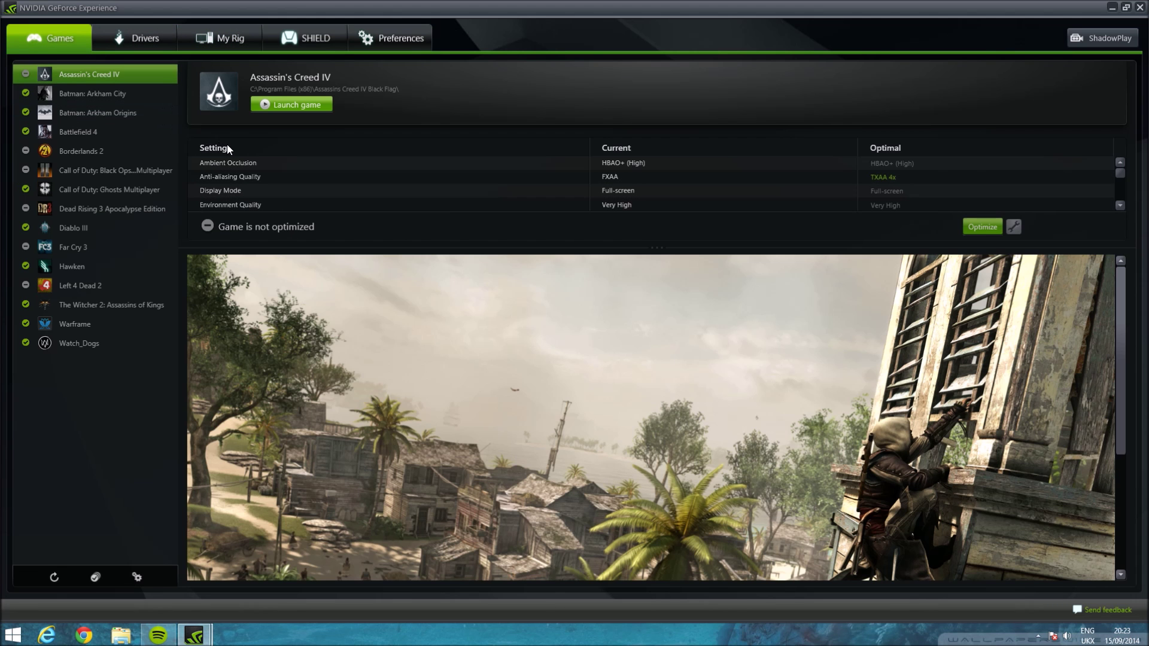
left_click(101, 96)
left_click(110, 154)
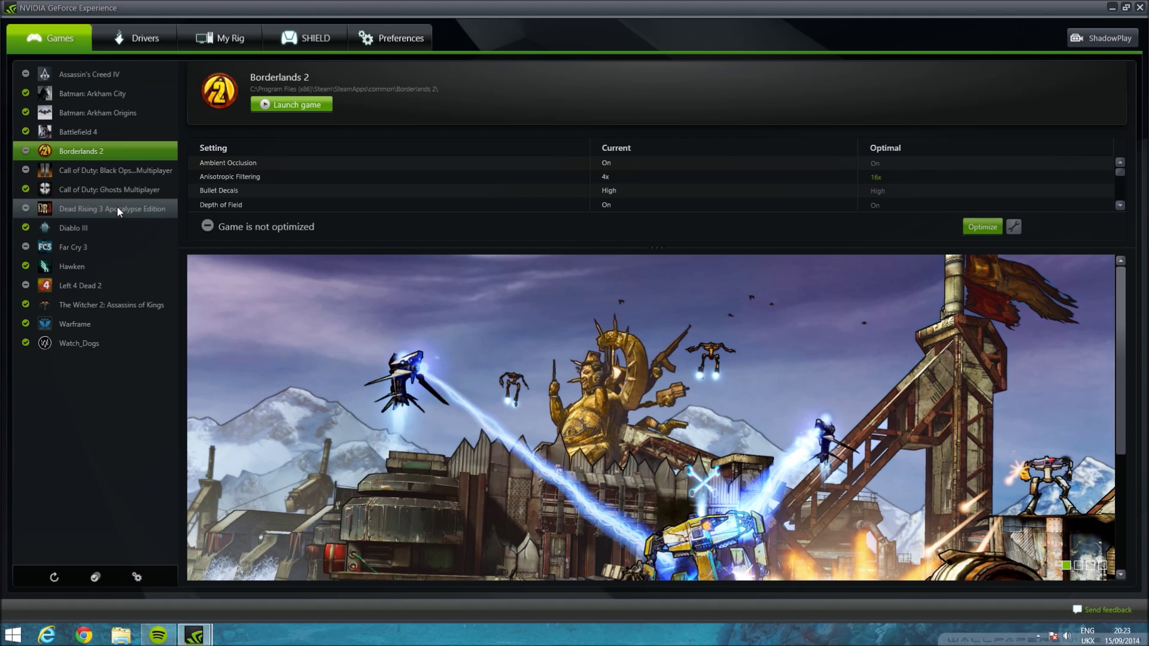
left_click(124, 191)
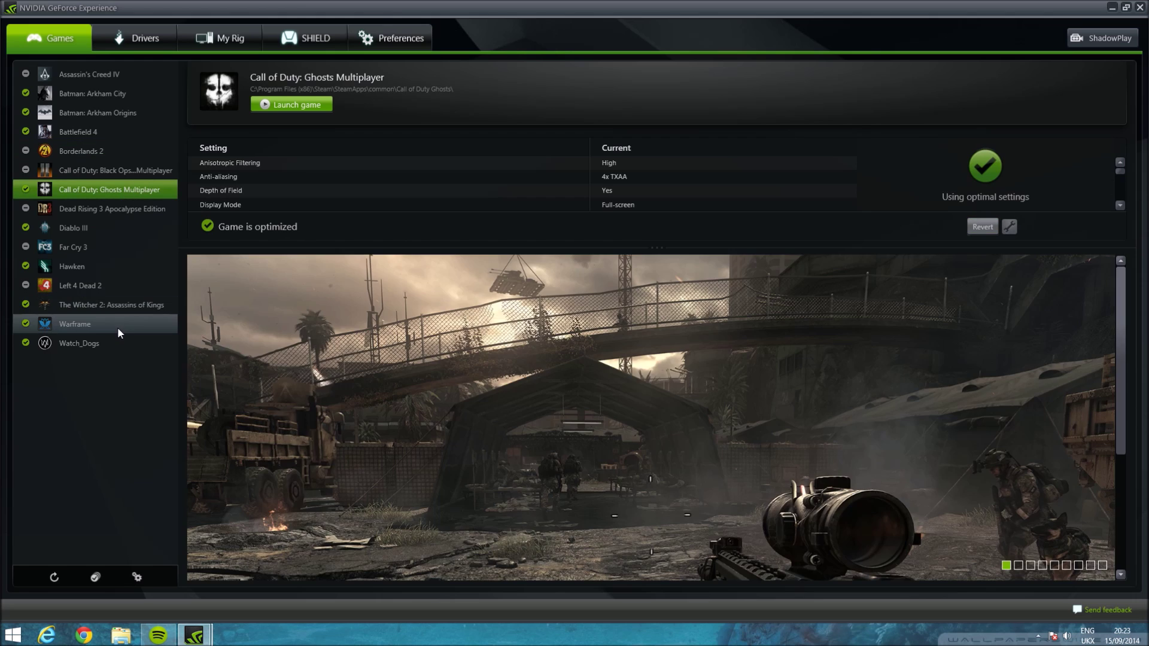
left_click(119, 324)
left_click(117, 343)
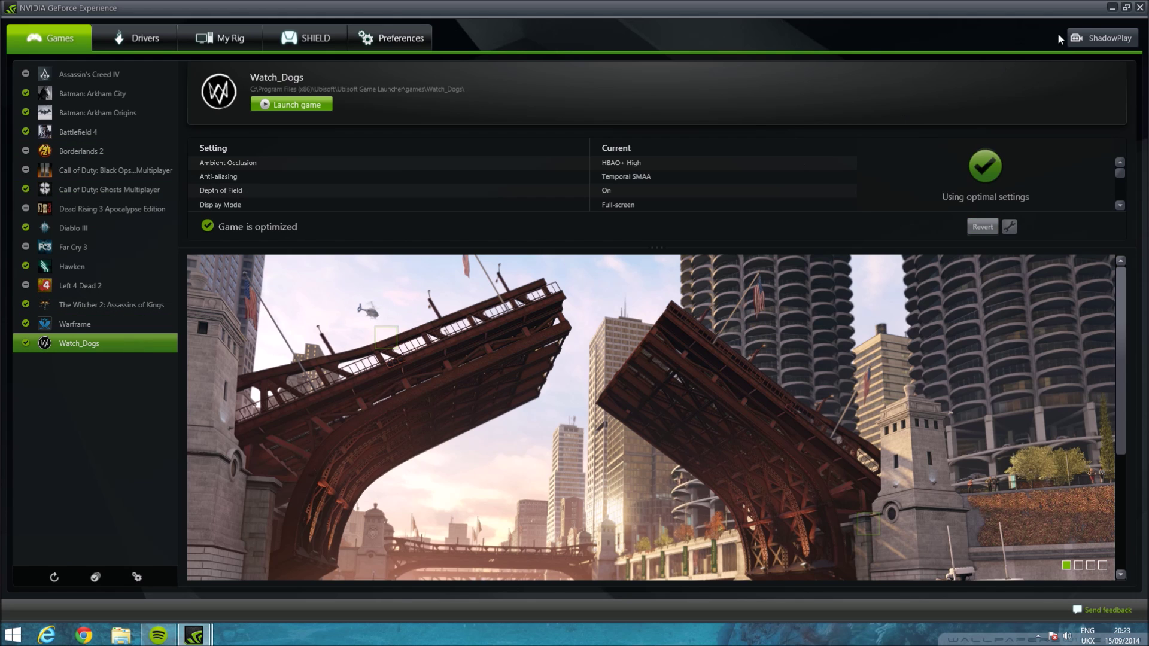
left_click(1112, 7)
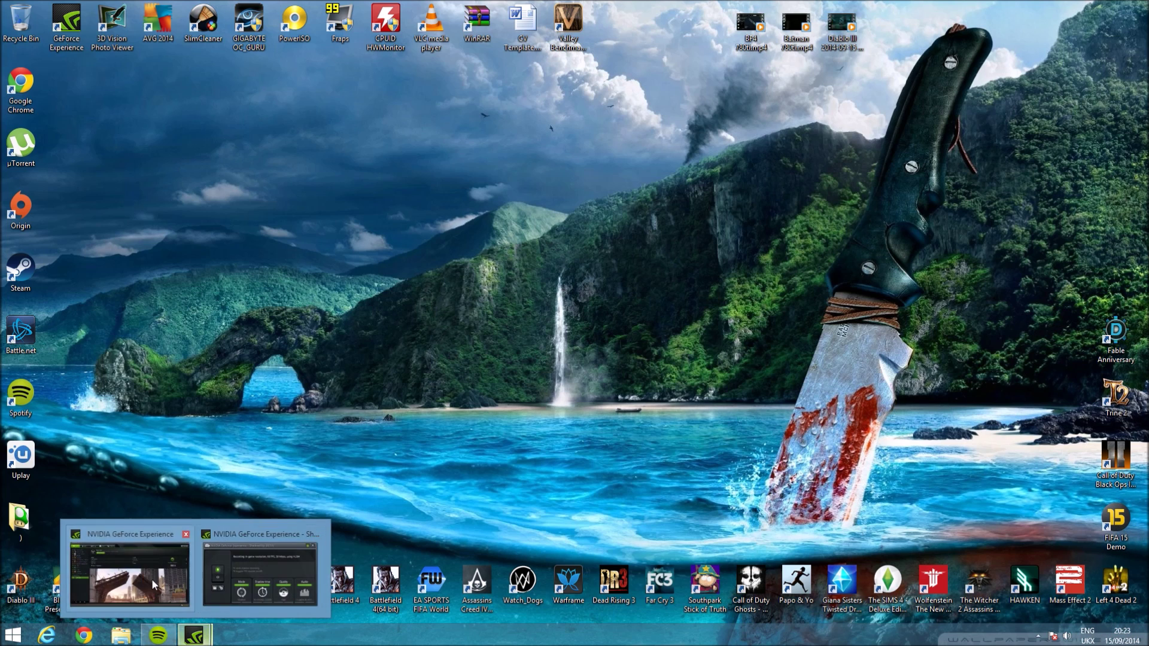
Bring up the ShadowPlay window to check its recording settings, and minimise it with GeForce Experience
left_click(195, 636)
mouse_move(197, 636)
left_click(264, 566)
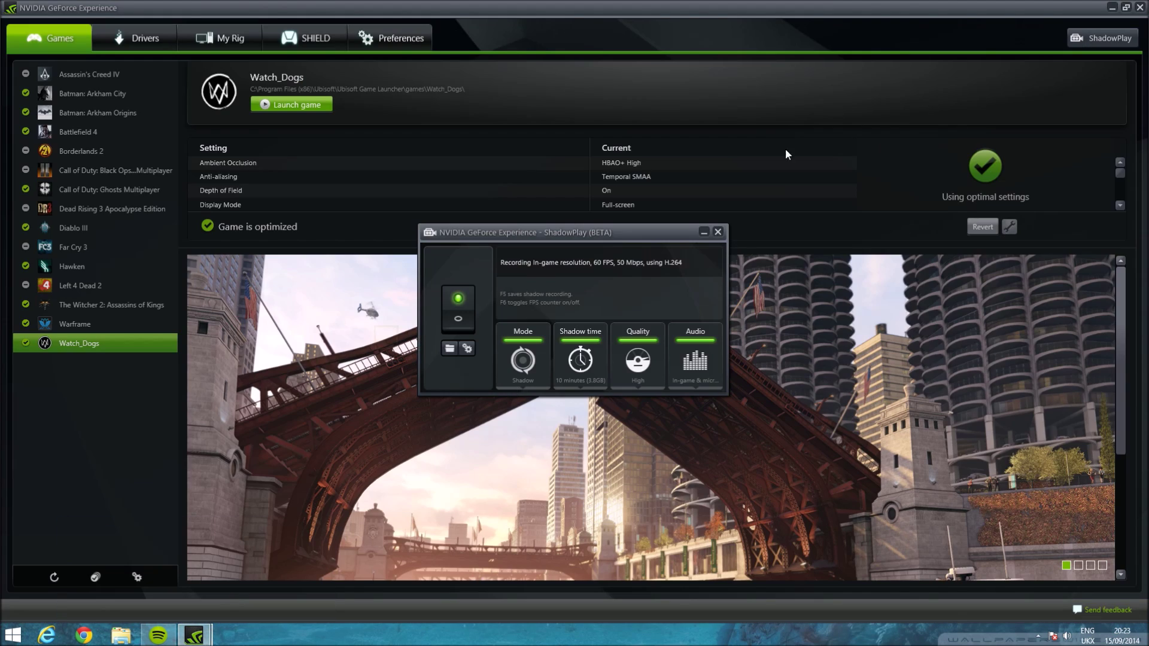
left_click(705, 231)
left_click(1112, 7)
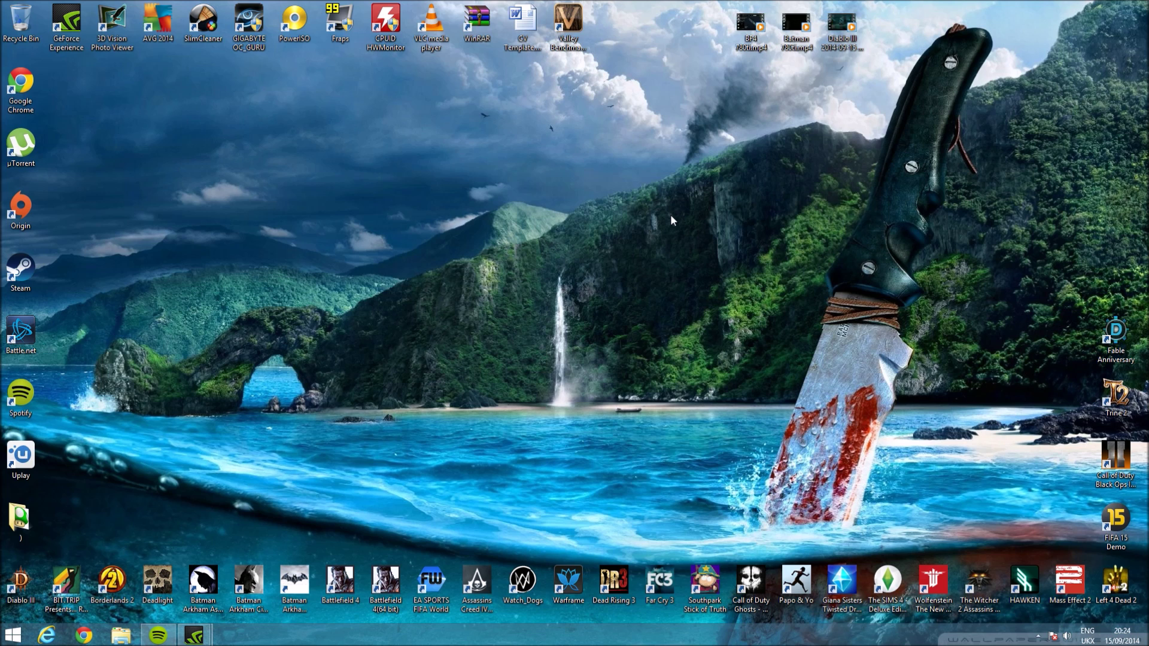
Reopen GeForce Experience and compare the current and optimal settings for Assassin's Creed IV
left_click(194, 635)
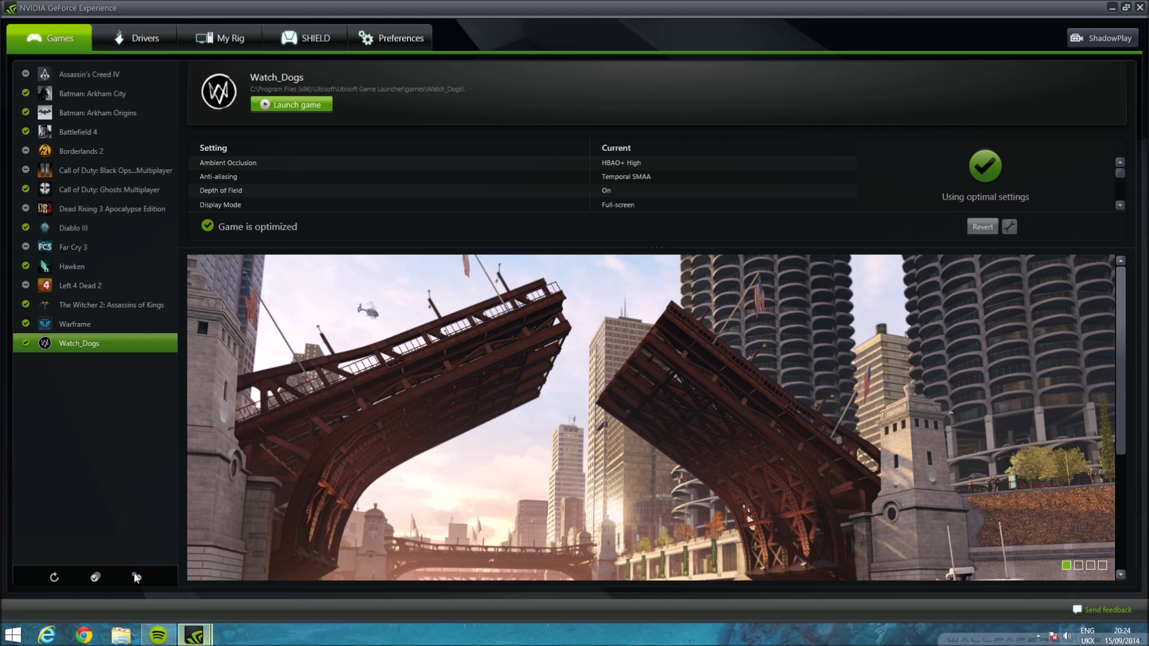
left_click(108, 76)
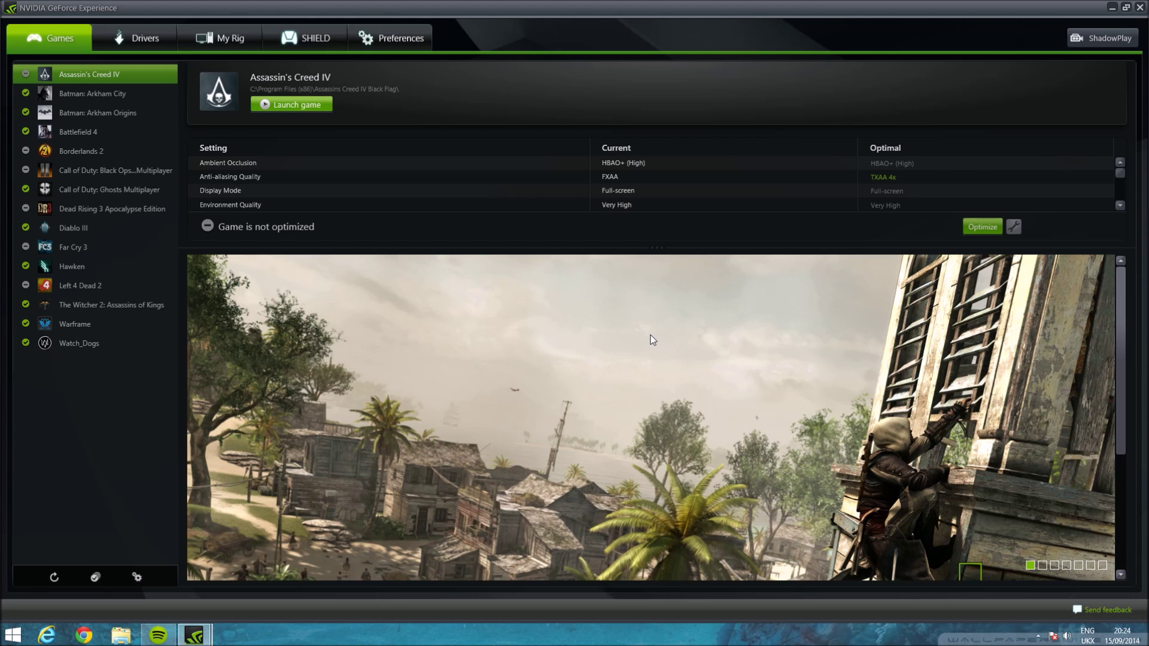
scroll(912, 372, "down", 1)
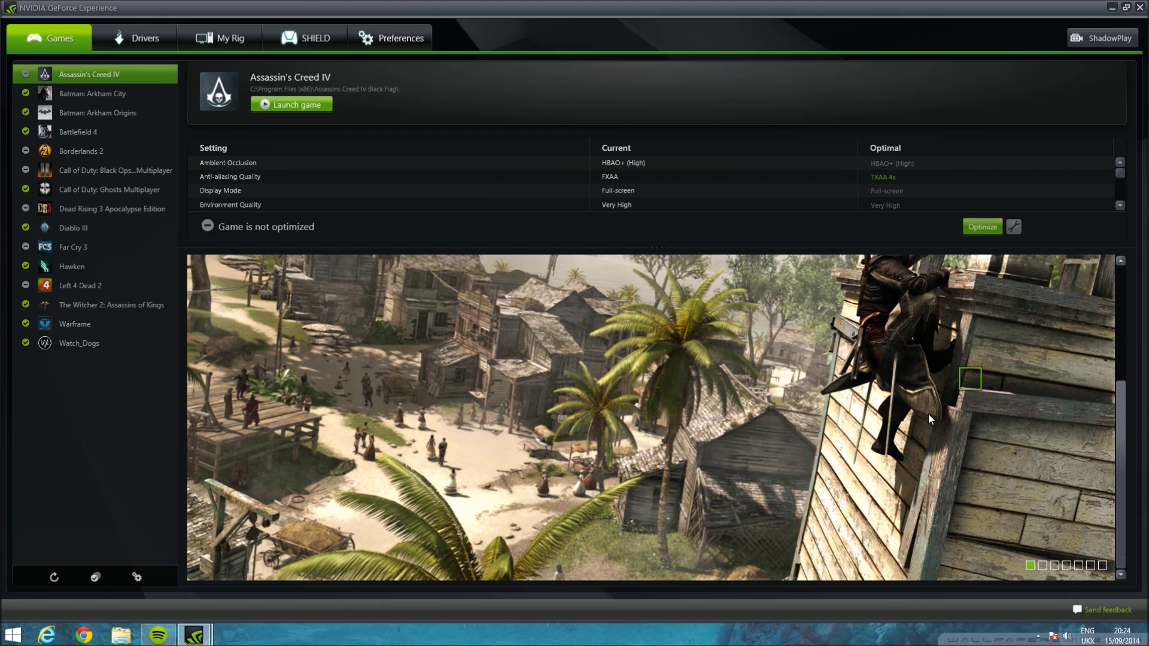
scroll(867, 394, "up", 1)
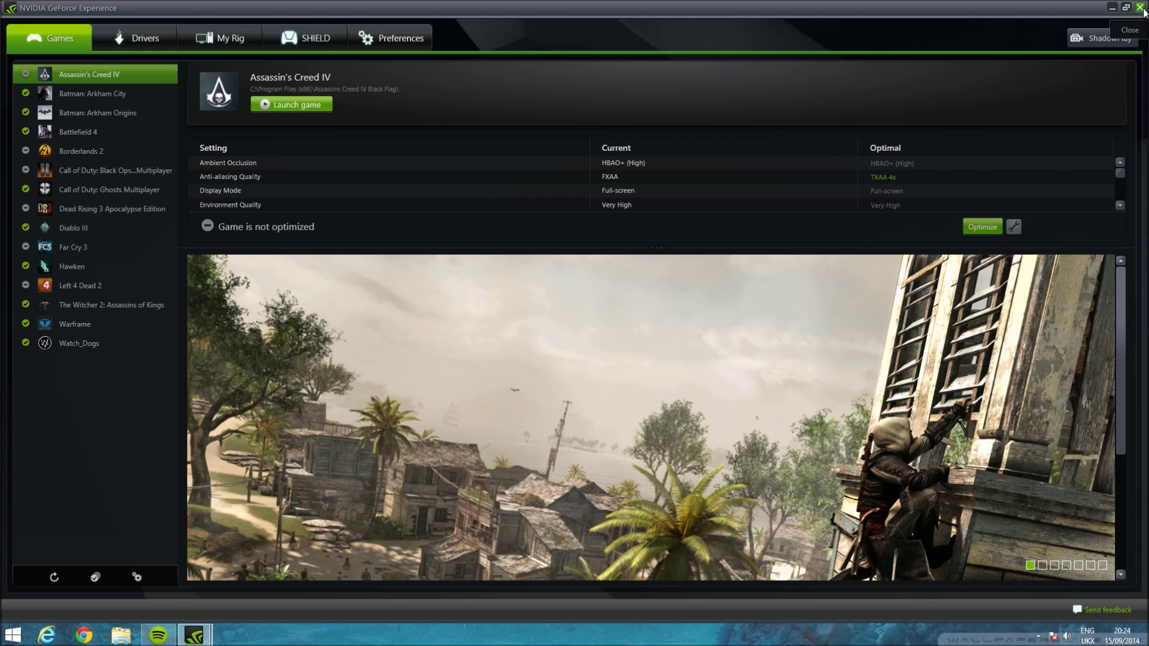
left_click(1112, 7)
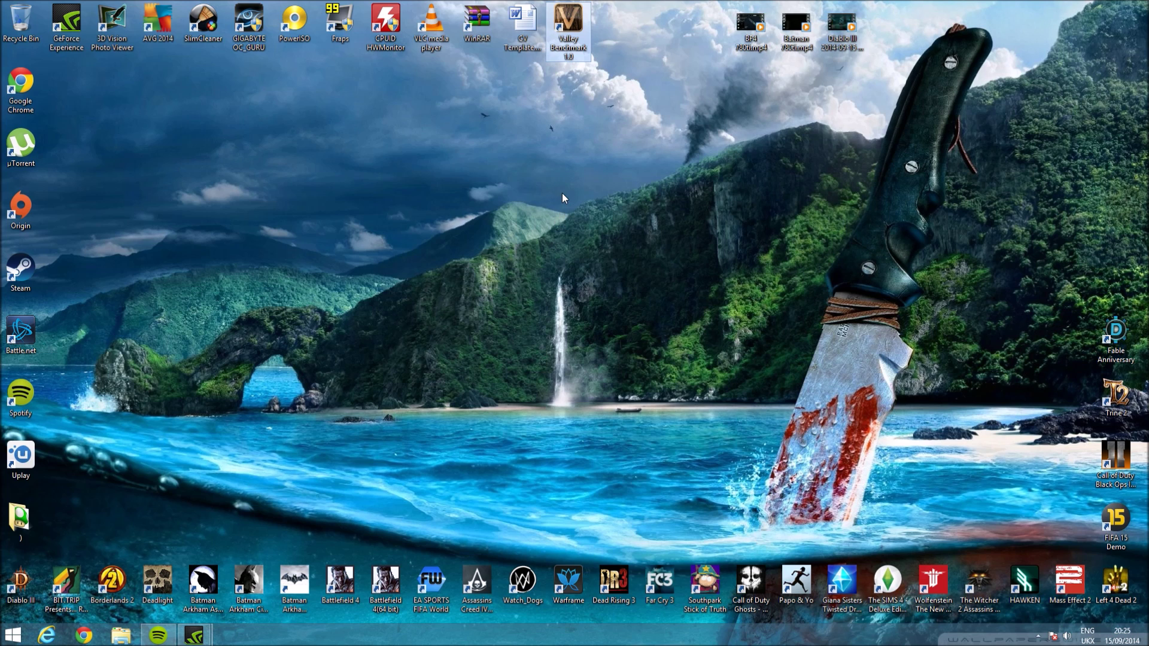
Switch to GIGABYTE OC GURU II and reposition its window on the desktop
left_click(1039, 636)
left_click(1017, 574)
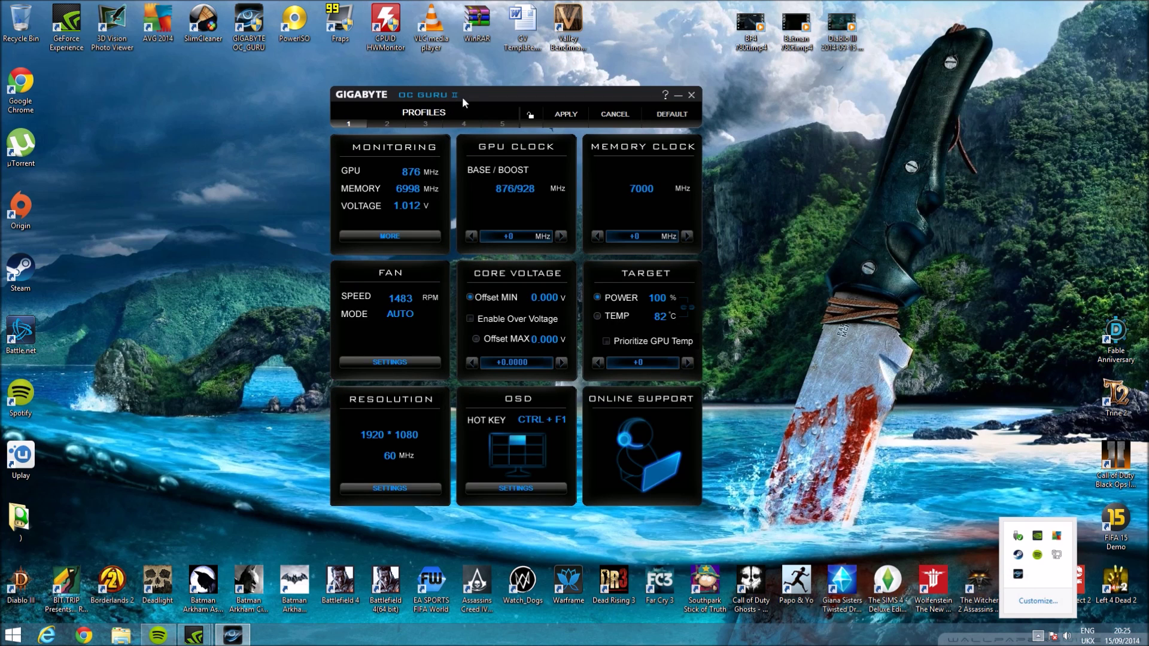
left_click_drag(476, 99, 437, 77)
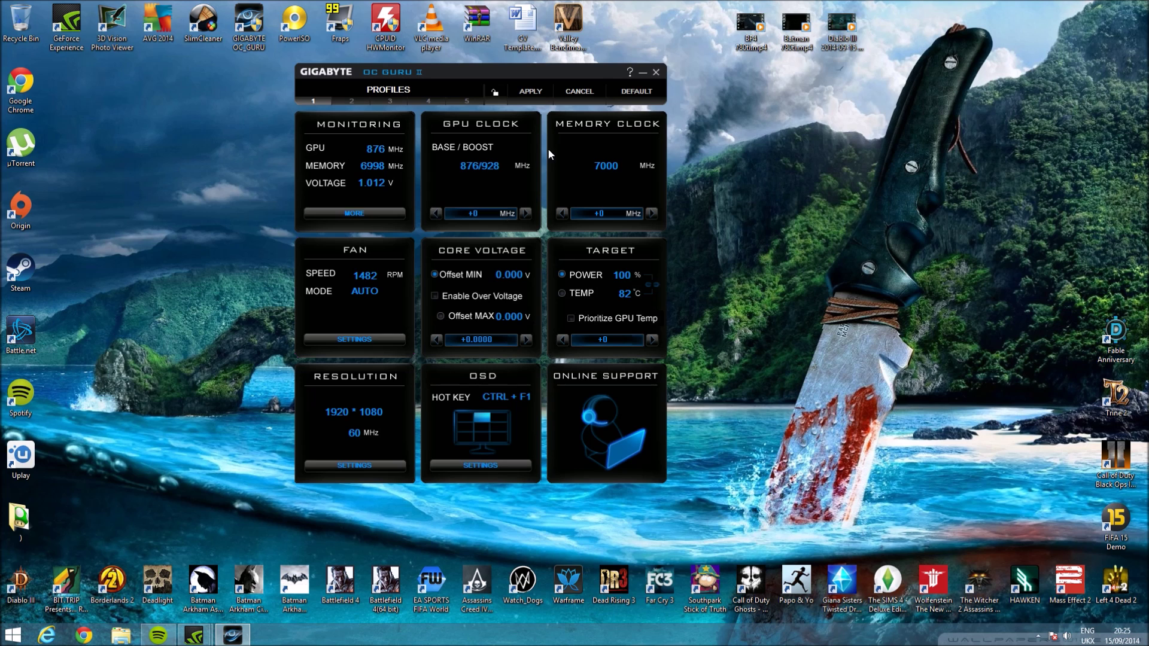
Raise the GPU clock offset to +222 MHz, giving a base/boost clock of 1098/1150 MHz
left_click(525, 214)
left_click(525, 214)
left_click(525, 214)
left_click(525, 213)
left_click(525, 214)
left_click(525, 214)
left_click(525, 213)
left_click(525, 214)
left_click(525, 213)
left_click(525, 213)
left_click(525, 214)
left_click(524, 214)
left_click(525, 213)
left_click(525, 214)
left_click(525, 214)
left_click(525, 213)
left_click(525, 214)
left_click(525, 214)
left_click(525, 213)
left_click(525, 214)
left_click(525, 214)
left_click(525, 214)
left_click(524, 213)
left_click(525, 214)
left_click(525, 213)
left_click(525, 213)
left_click(525, 214)
left_click(525, 213)
left_click(525, 214)
left_click(524, 214)
left_click(525, 213)
left_click(525, 214)
left_click(525, 213)
left_click(525, 214)
left_click(525, 214)
left_click(525, 214)
left_click(525, 213)
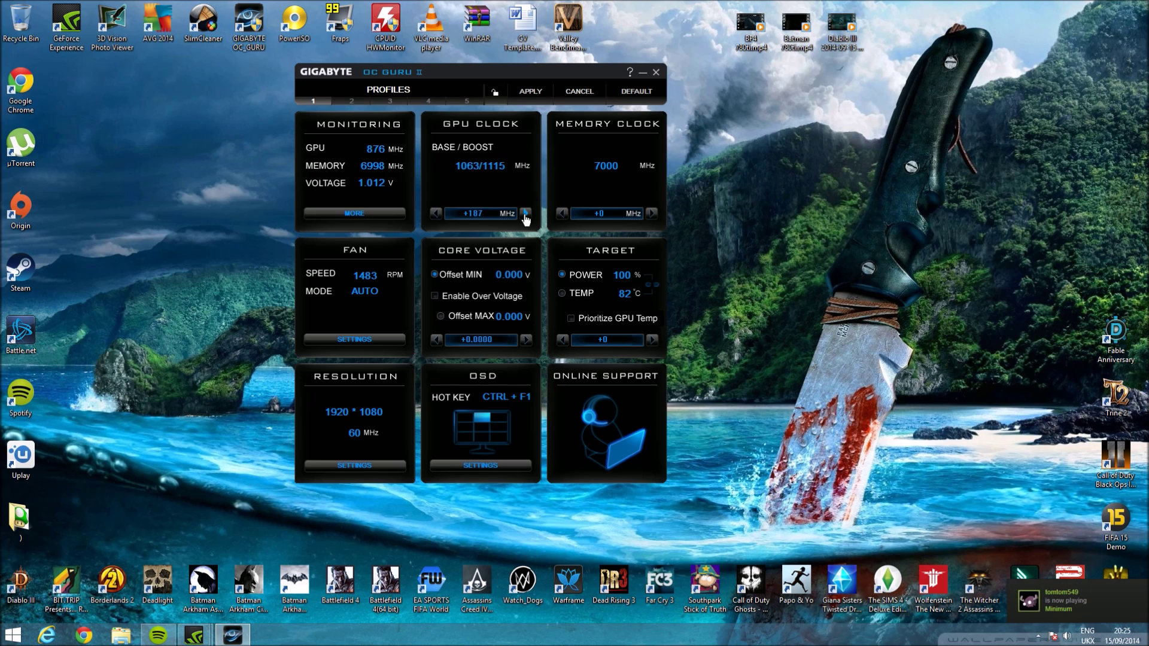
left_click(525, 214)
left_click(524, 214)
left_click(525, 214)
left_click(525, 213)
left_click(525, 214)
left_click(525, 213)
left_click(524, 214)
left_click(525, 213)
Set the memory clock offset to +400 MHz and apply the overclock
left_click(651, 214)
left_click(651, 213)
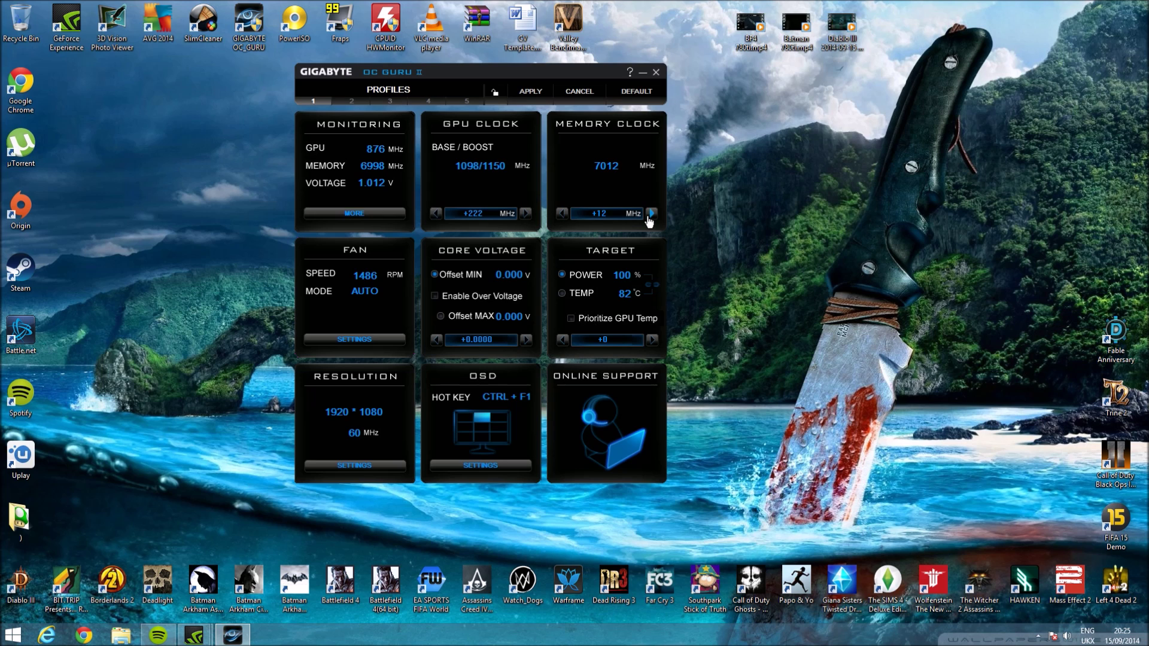
left_click(651, 214)
left_click(651, 214)
left_click(651, 214)
left_click(651, 214)
type("400")
key("Return")
left_click(531, 92)
left_click(642, 72)
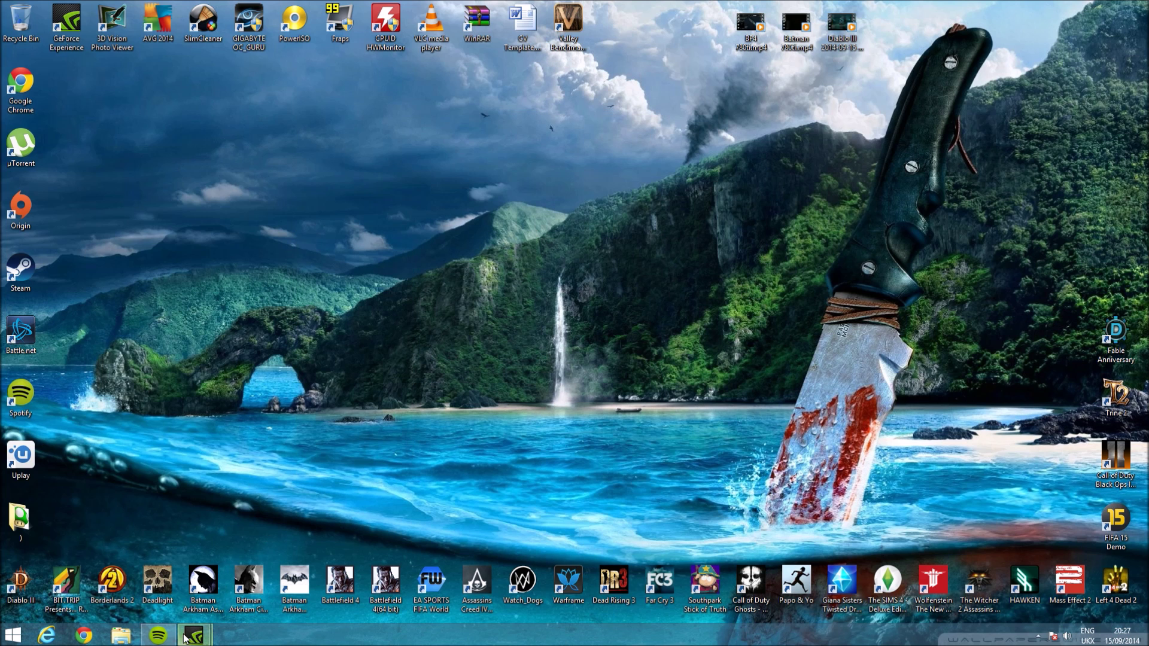
Bring GeForce Experience back up to view the Assassin's Creed IV page, and minimise it
mouse_move(194, 635)
left_click(171, 582)
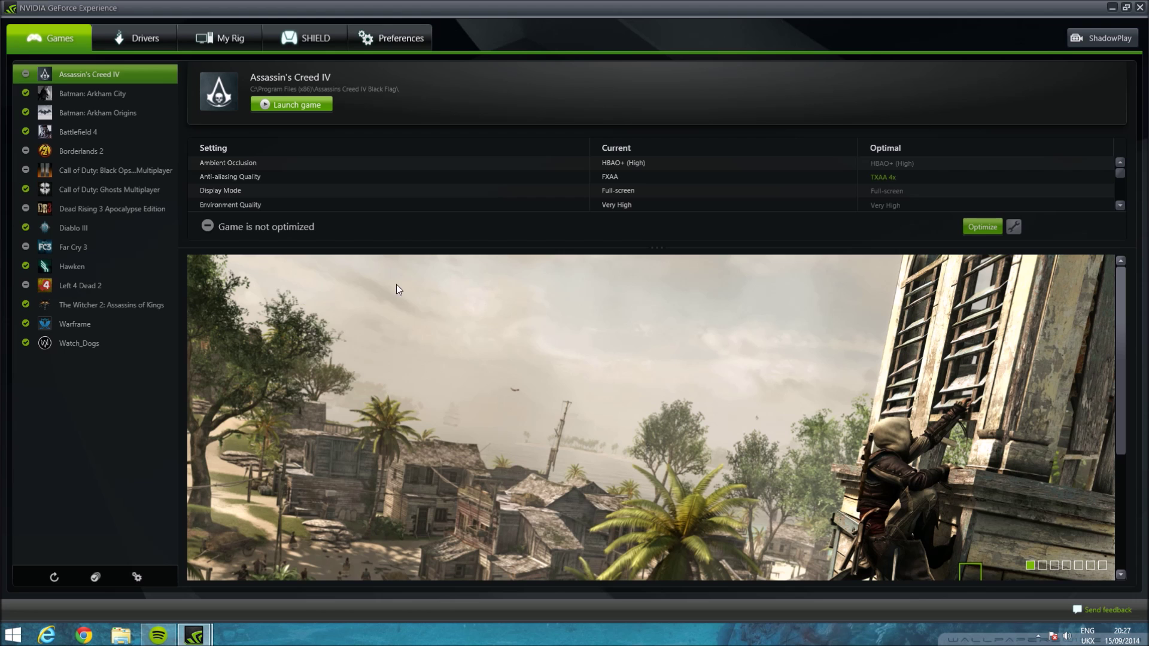
left_click(1112, 7)
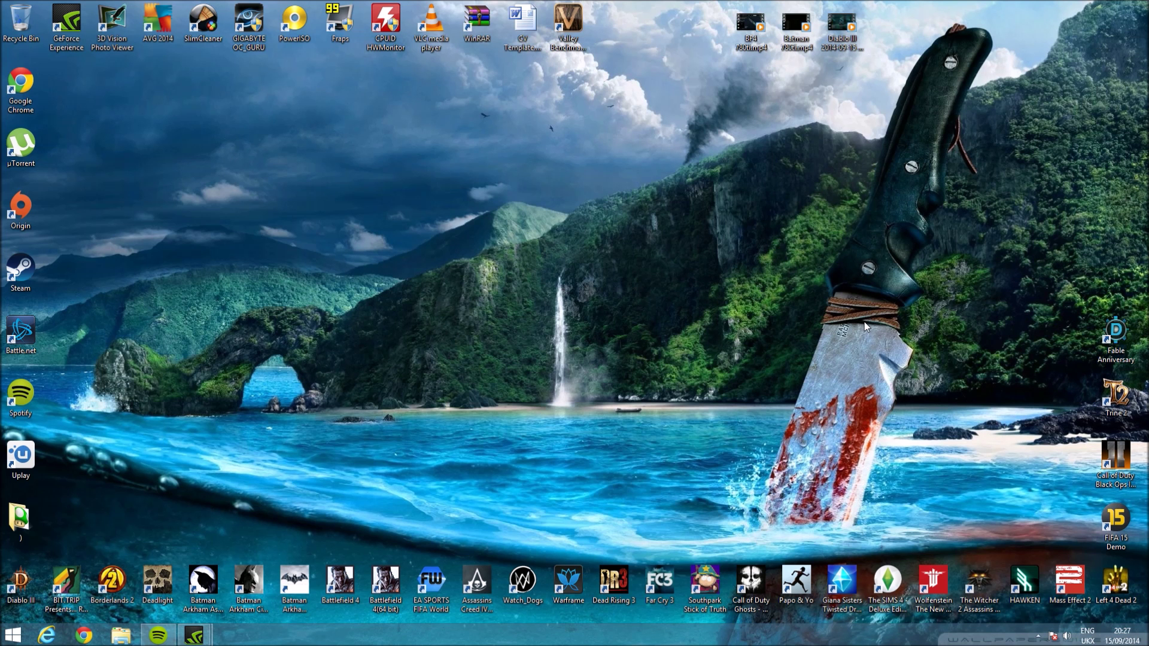